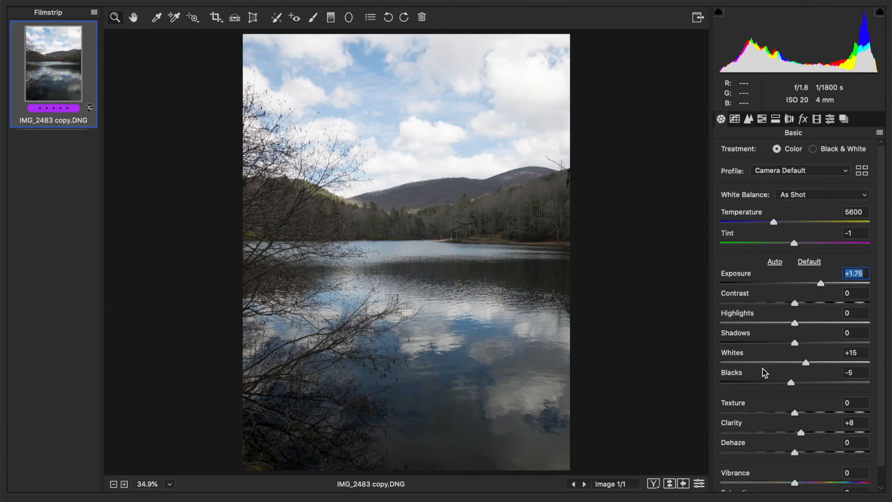
# - Lower the Highlights to -54
pyautogui.click(765, 323)
pyautogui.moveTo(763, 320); pyautogui.dragTo(756, 326)
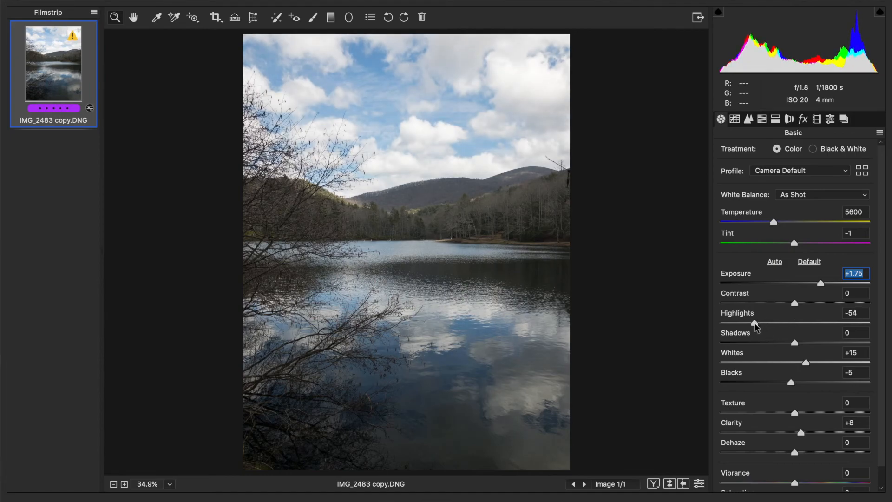
pyautogui.click(754, 322)
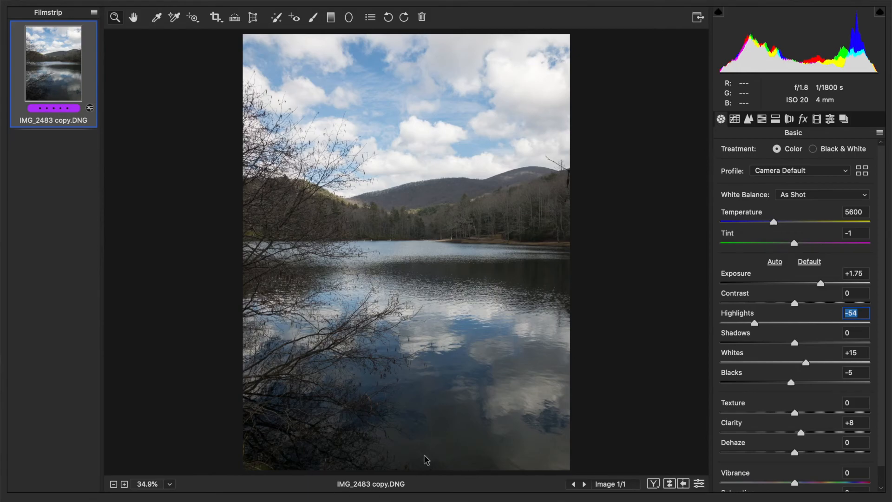
# - Open the Adjustment Brush and reset its Clarity, Noise Reduction and Exposure to 0
pyautogui.click(313, 18)
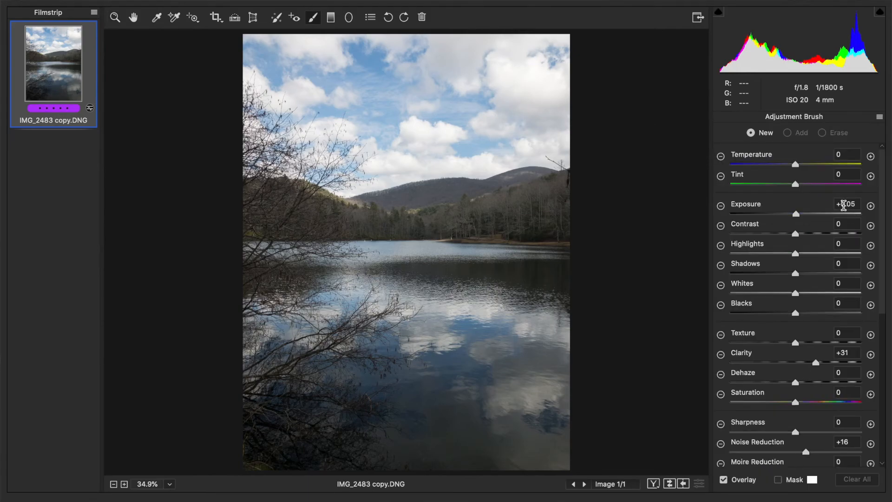
pyautogui.click(843, 353)
pyautogui.write('0')
pyautogui.click(843, 442)
pyautogui.write('0')
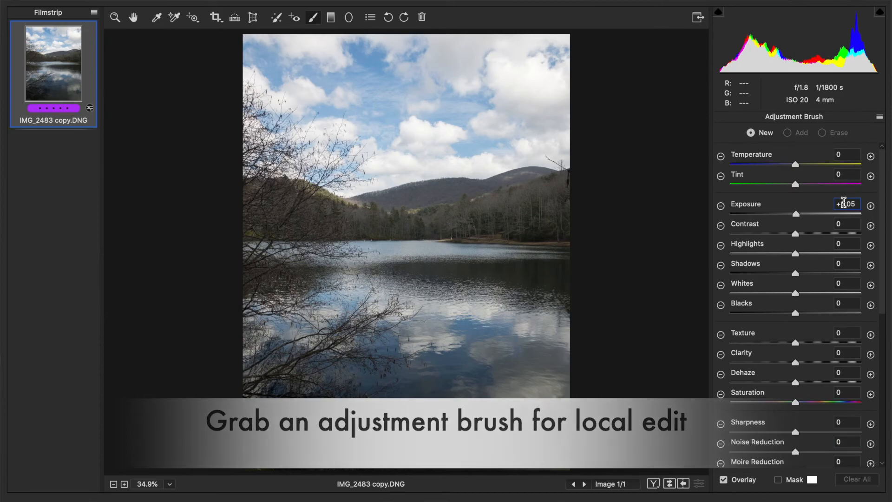
pyautogui.click(845, 202)
pyautogui.write('0')
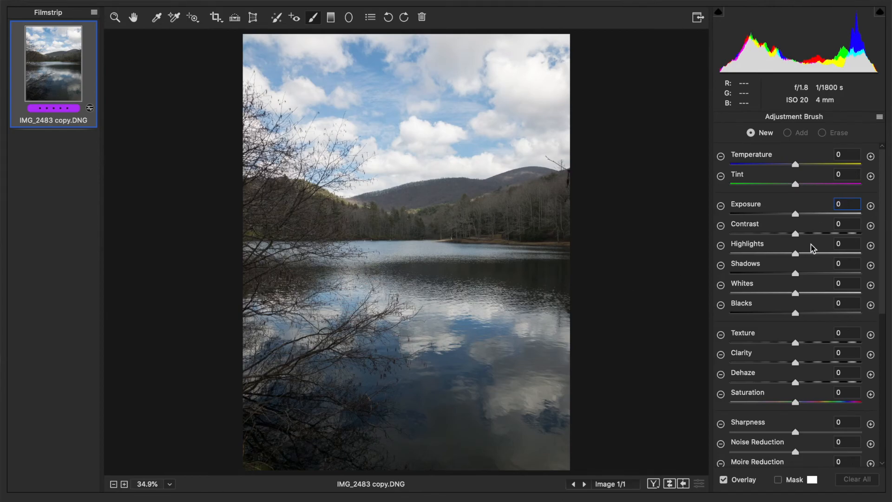
# - Set the brush's Clarity to +30 and Contrast to +11
pyautogui.click(812, 364)
pyautogui.click(813, 364)
pyautogui.click(803, 233)
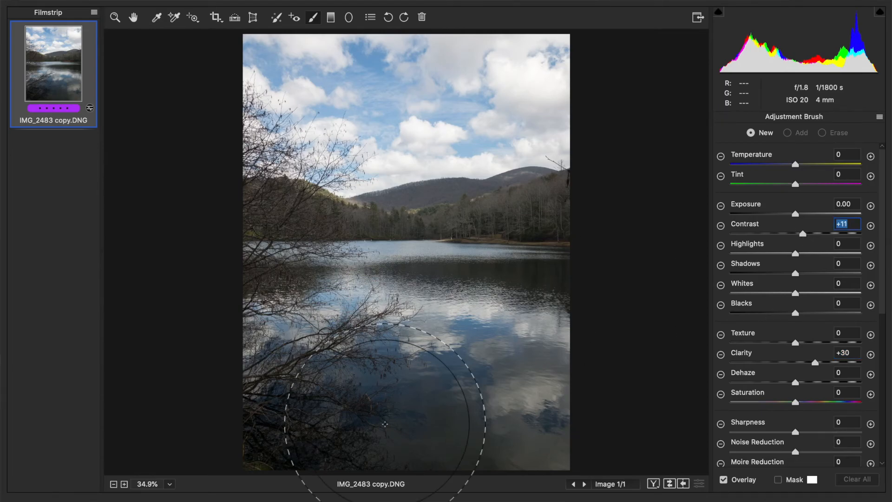
# - Shrink the brush, paint over the lake reflection, and raise the brush Clarity to +39
pyautogui.press('[')
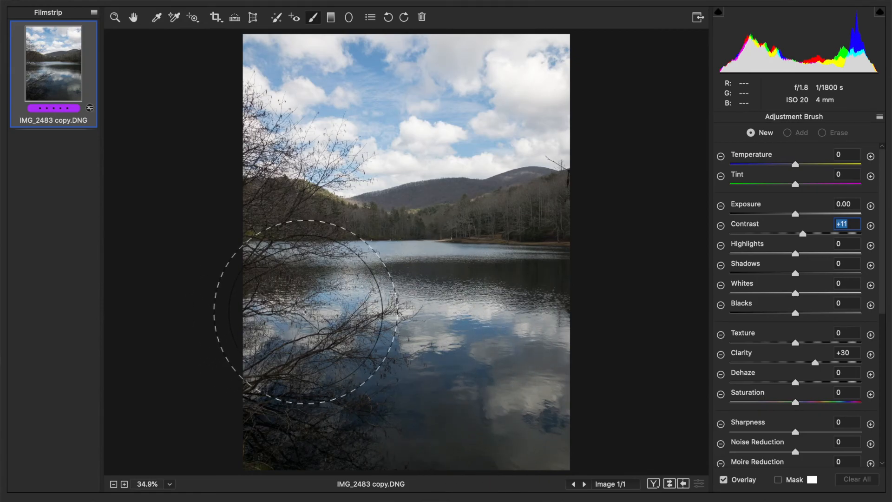
pyautogui.moveTo(313, 319)
pyautogui.mouseDown()
pyautogui.moveTo(425, 316)
pyautogui.moveTo(507, 339)
pyautogui.moveTo(494, 399)
pyautogui.mouseUp()
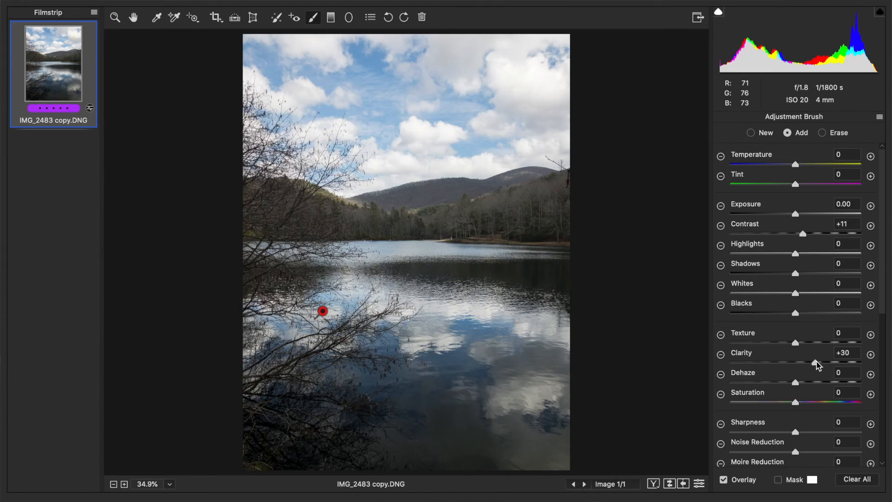
pyautogui.moveTo(816, 361); pyautogui.dragTo(824, 362)
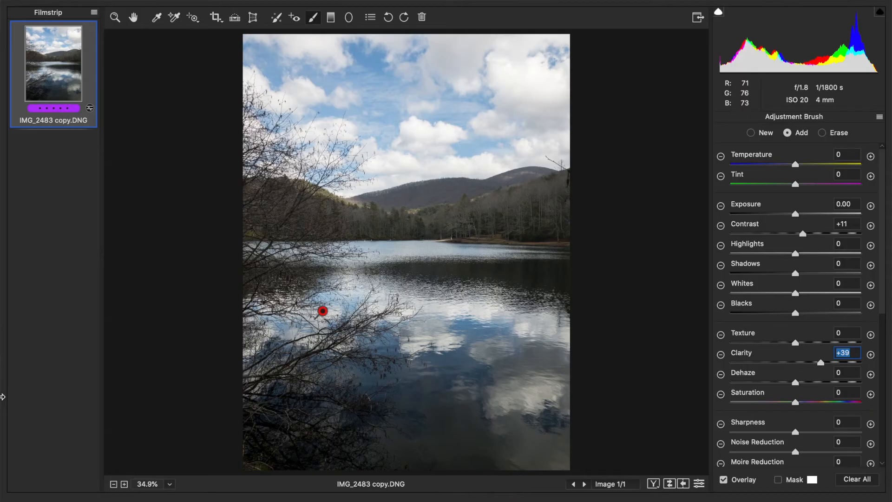
# - Set the brush's Noise Reduction to +33
pyautogui.click(170, 484)
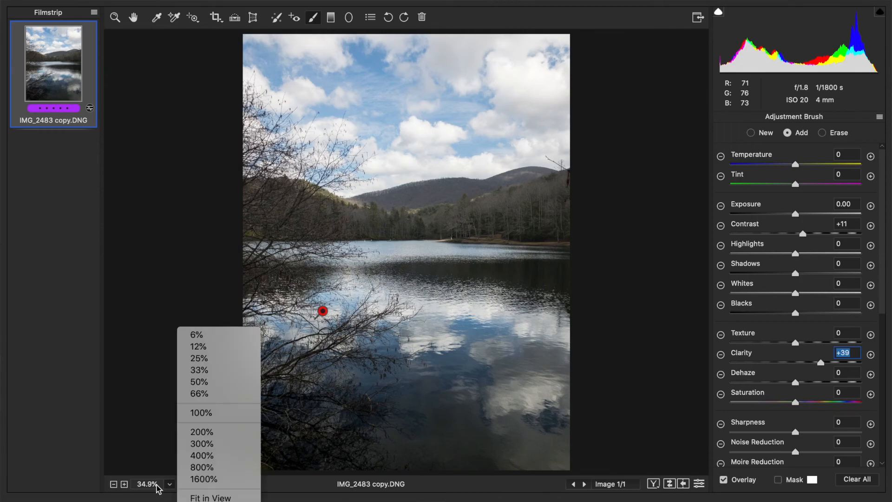
pyautogui.click(208, 412)
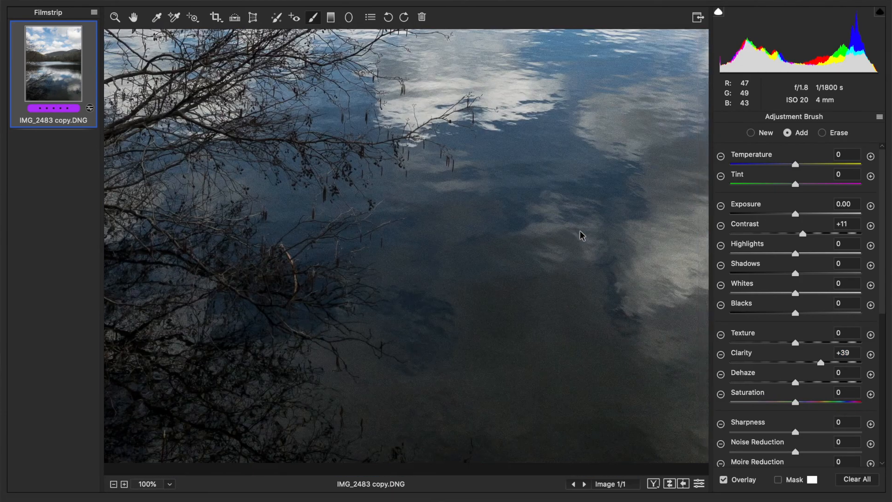
pyautogui.hscroll(1, 580, 230)
pyautogui.scroll(3, 580, 231)
pyautogui.scroll(-3, 580, 230)
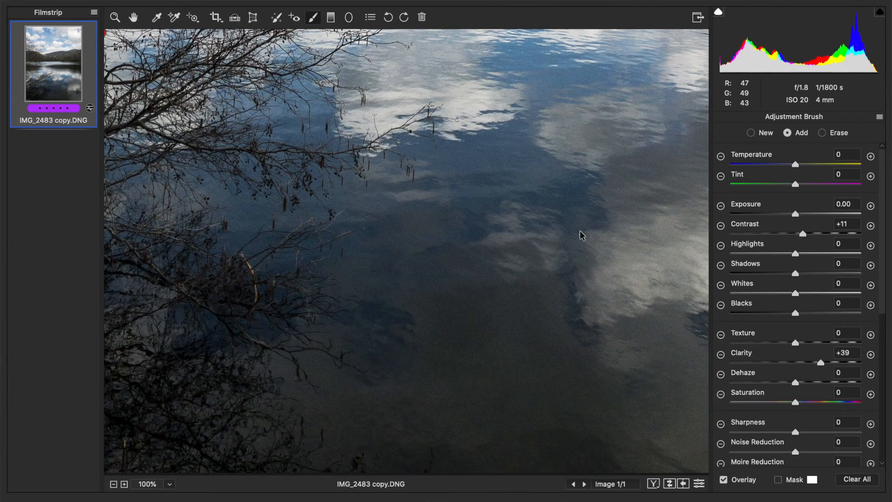
pyautogui.scroll(-1, 812, 371)
pyautogui.scroll(-3, 812, 371)
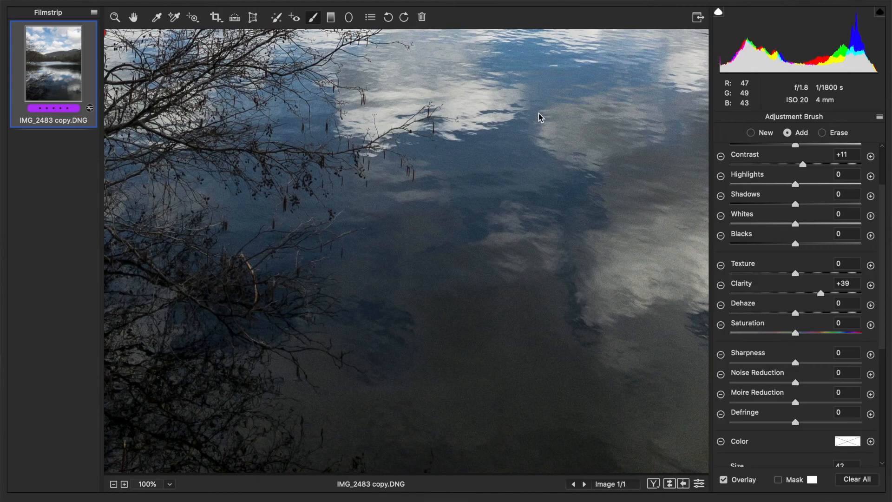
pyautogui.scroll(2, 450, 172)
pyautogui.scroll(-3, 450, 172)
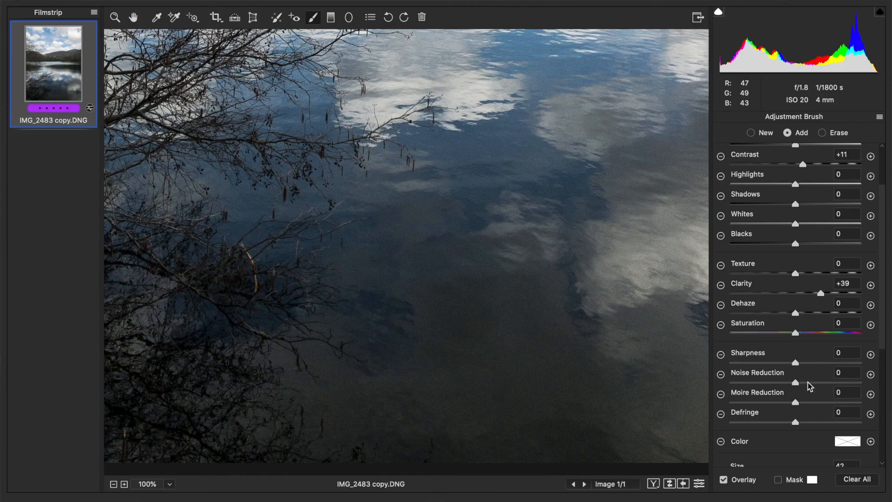
pyautogui.moveTo(807, 382); pyautogui.dragTo(814, 386)
pyautogui.moveTo(817, 388); pyautogui.dragTo(817, 387)
# - Leave the Adjustment Brush and warm the Temperature to 5850
pyautogui.scroll(12, 583, 297)
pyautogui.hscroll(3, 584, 297)
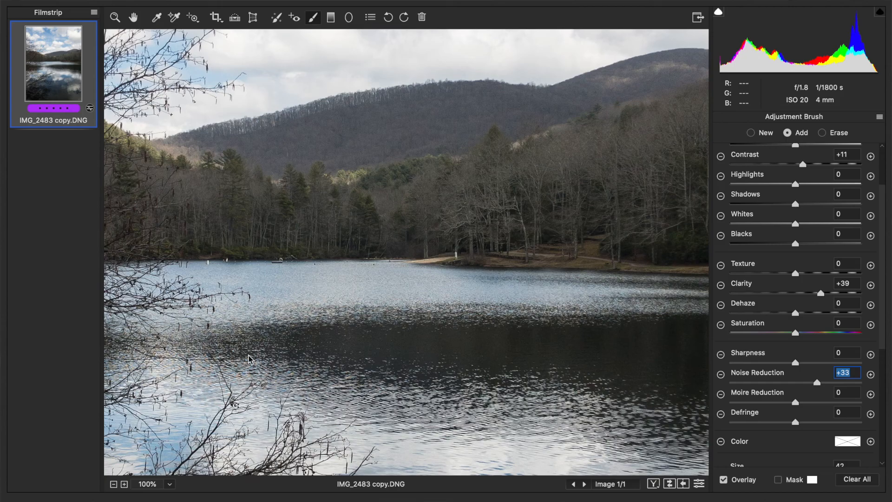
pyautogui.click(151, 479)
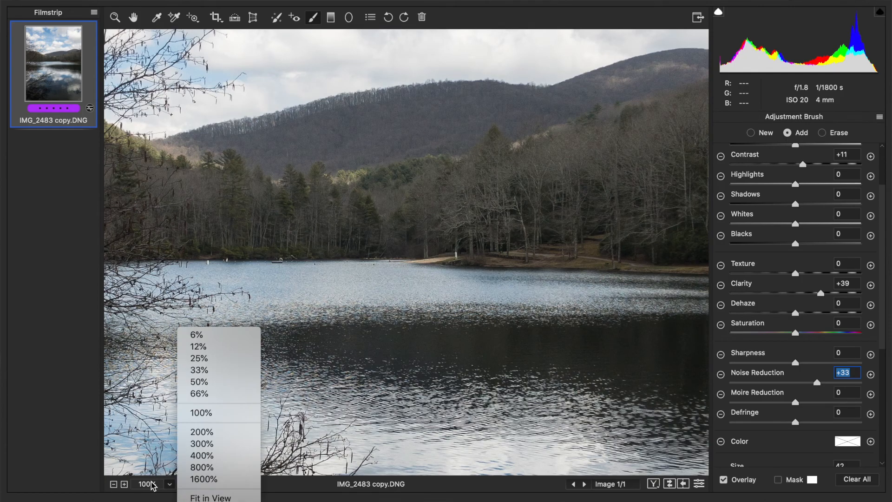
pyautogui.click(200, 496)
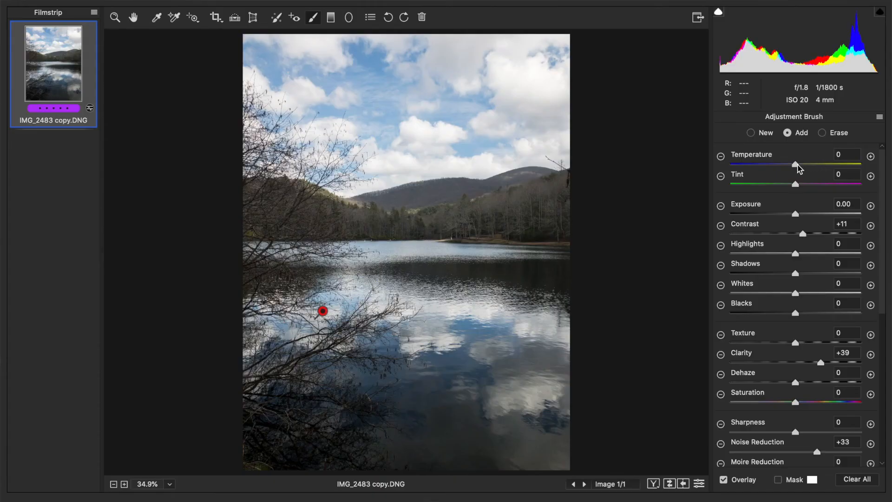
pyautogui.click(132, 19)
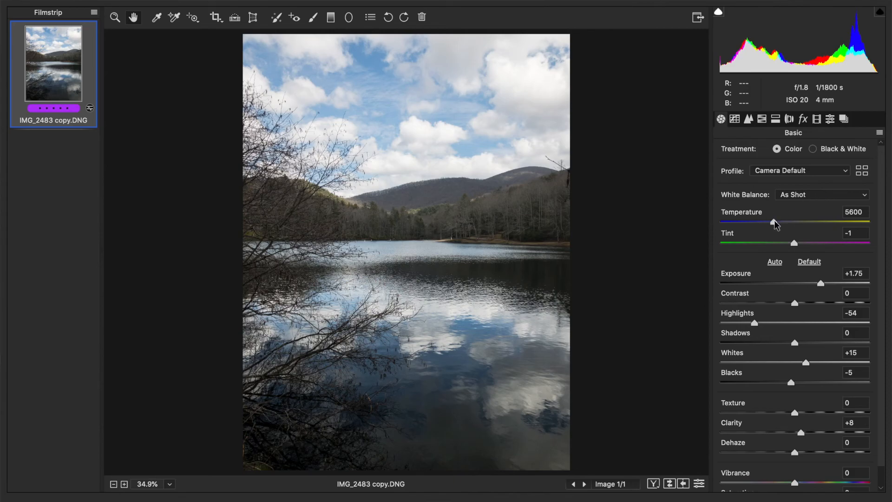
pyautogui.moveTo(774, 221); pyautogui.dragTo(777, 222)
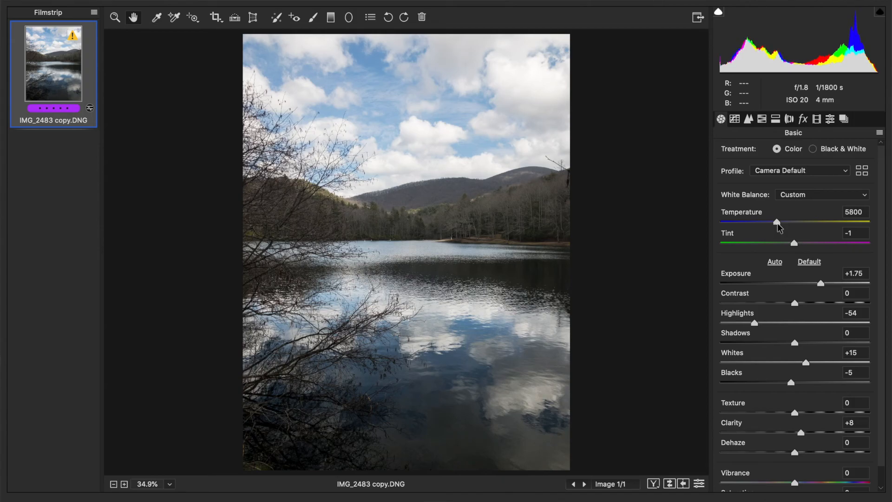
pyautogui.click(778, 223)
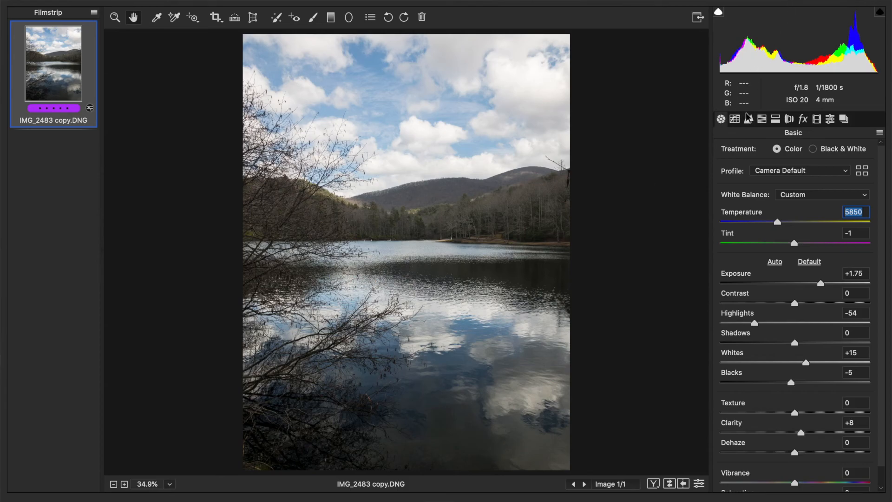
# - Raise the Blues saturation to +68 in HSL Adjustments
pyautogui.click(762, 119)
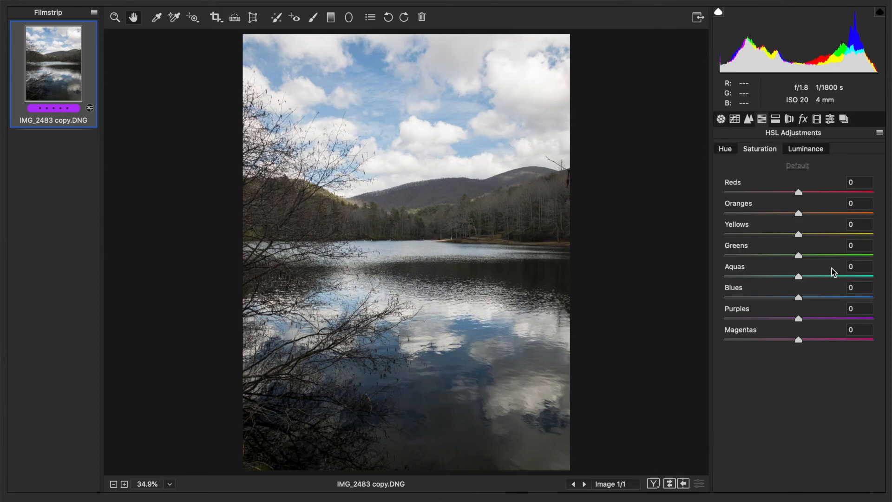
pyautogui.click(820, 297)
pyautogui.moveTo(824, 297); pyautogui.dragTo(848, 298)
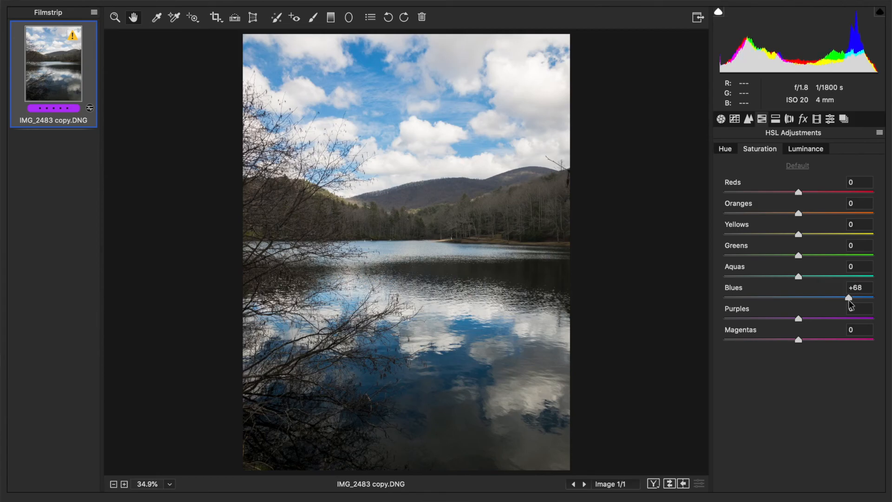
pyautogui.moveTo(848, 299); pyautogui.dragTo(848, 299)
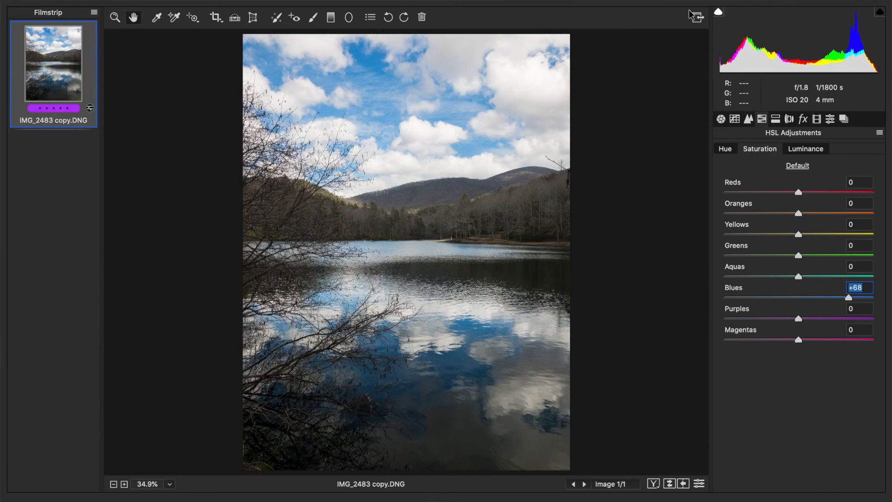
# - Shift the Blues hue to about +9
pyautogui.click(728, 149)
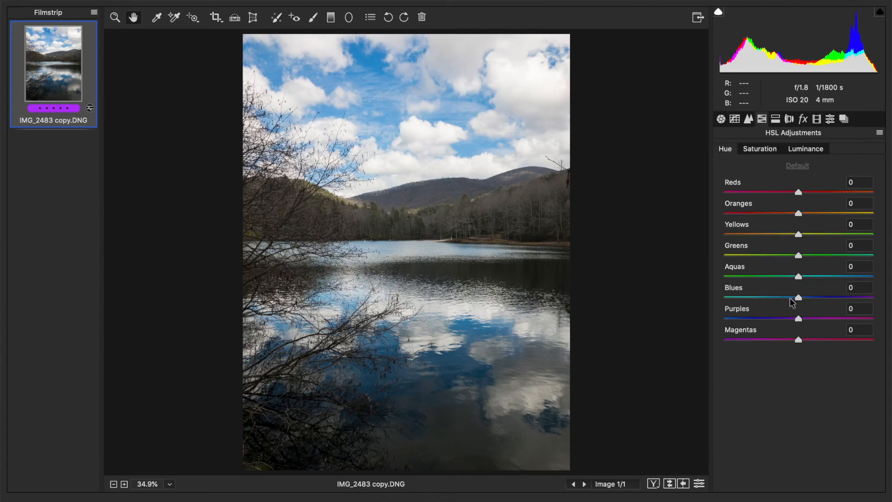
pyautogui.moveTo(797, 297)
pyautogui.mouseDown()
pyautogui.moveTo(760, 301)
pyautogui.moveTo(805, 303)
pyautogui.mouseUp()
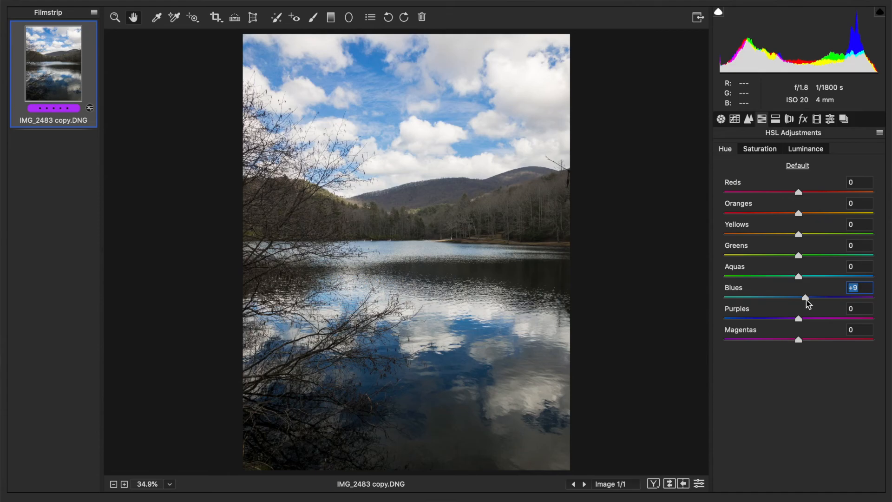
pyautogui.press('Down')
# - Raise the Blues luminance to +3
pyautogui.click(800, 149)
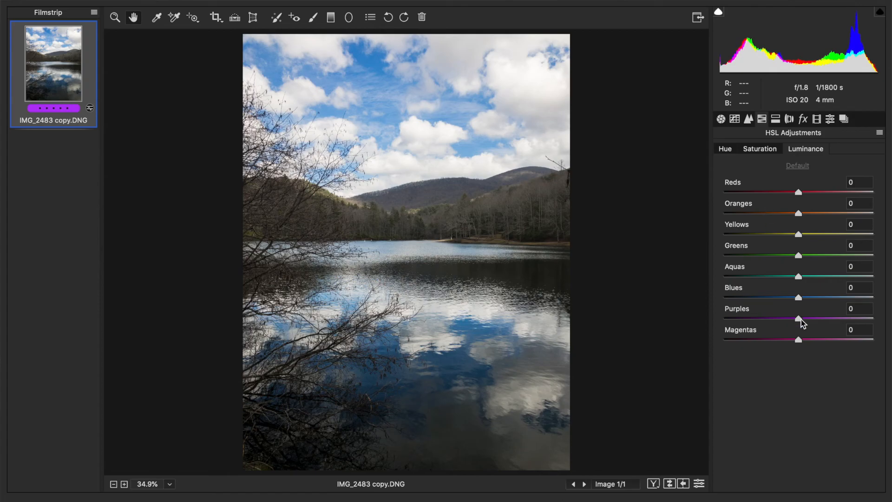
pyautogui.moveTo(787, 299)
pyautogui.mouseDown()
pyautogui.moveTo(813, 298)
pyautogui.moveTo(793, 299)
pyautogui.moveTo(800, 299)
pyautogui.mouseUp()
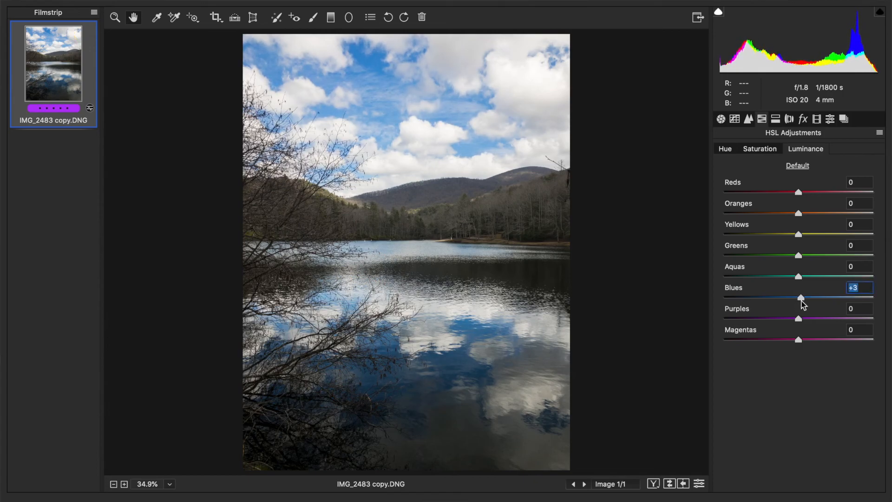
# - Set the saturation of Blues to +76, Yellows to +35, Oranges to +38 and Greens to +36
pyautogui.click(756, 145)
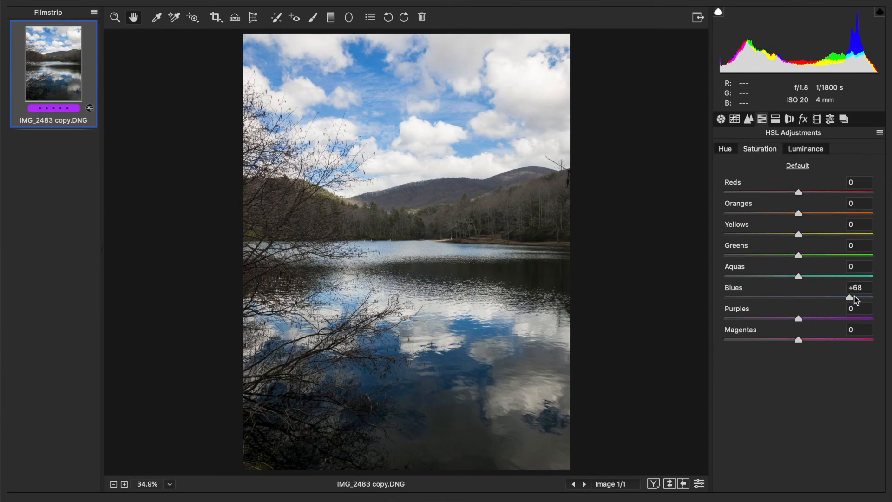
pyautogui.click(854, 297)
pyautogui.click(823, 233)
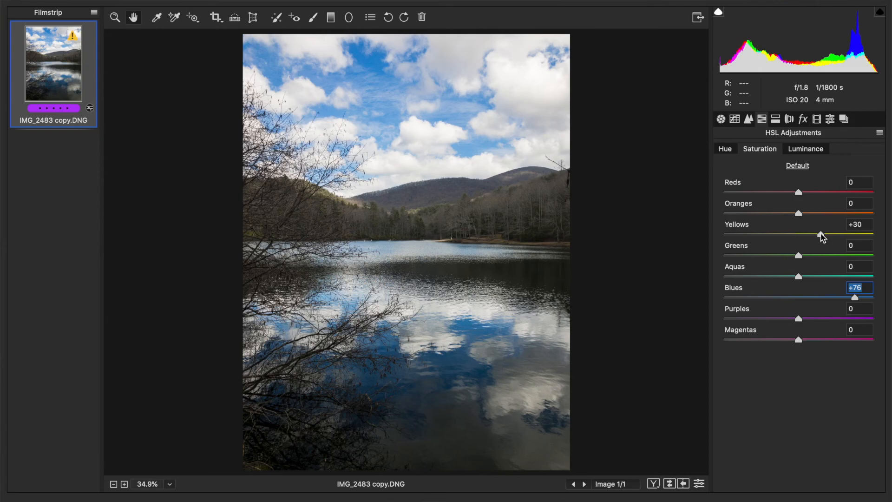
pyautogui.moveTo(821, 213); pyautogui.dragTo(827, 213)
pyautogui.moveTo(819, 256); pyautogui.dragTo(821, 257)
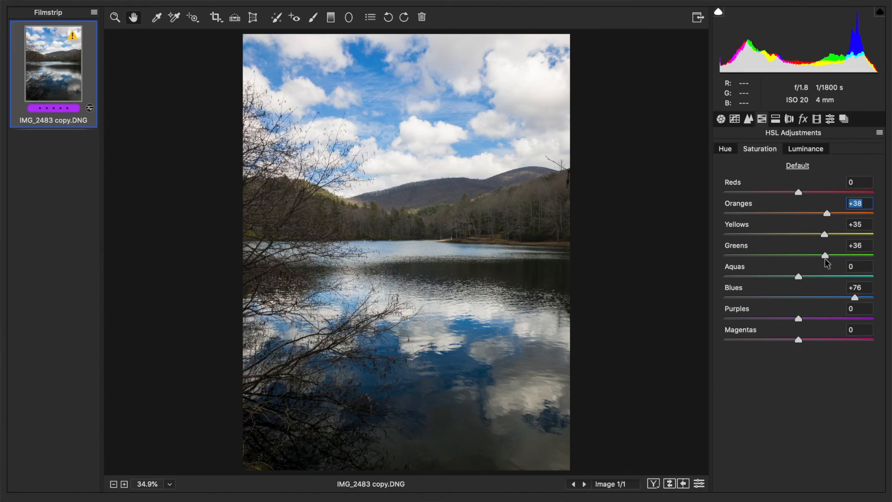
pyautogui.click(824, 259)
# - Raise the Vibrance to +32 in the Basic panel
pyautogui.click(721, 119)
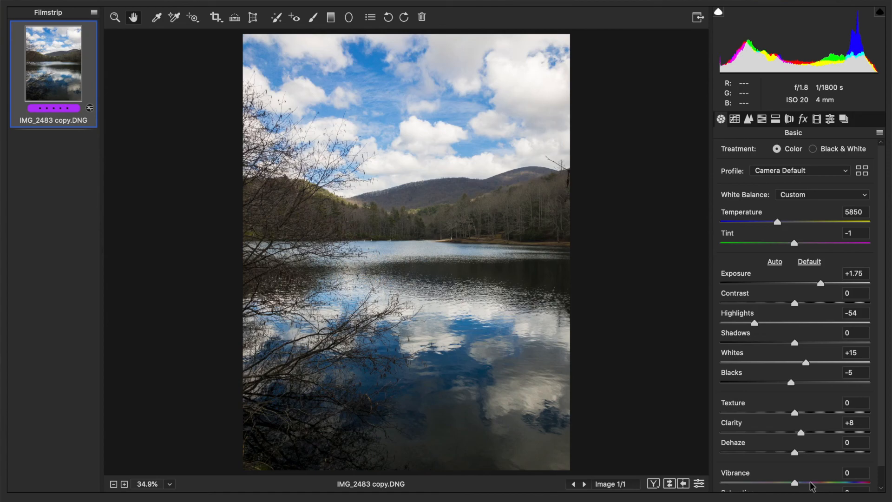
pyautogui.scroll(-2, 832, 415)
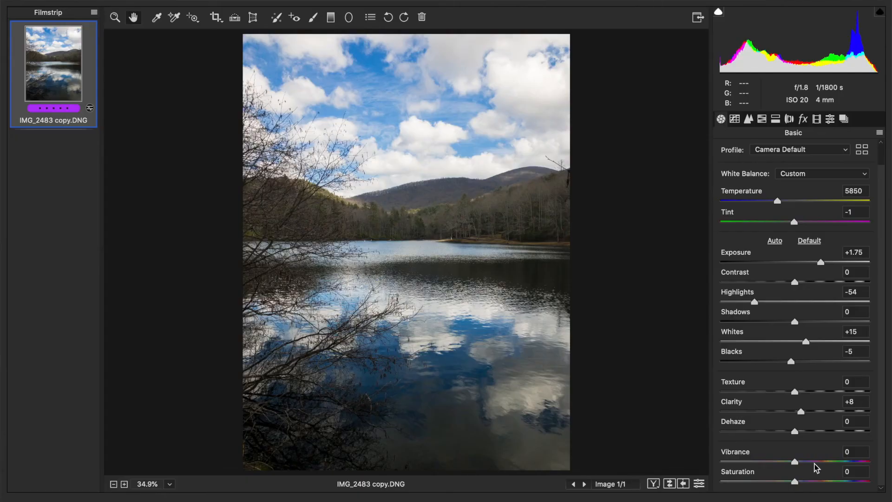
pyautogui.click(814, 463)
pyautogui.moveTo(815, 461); pyautogui.dragTo(818, 465)
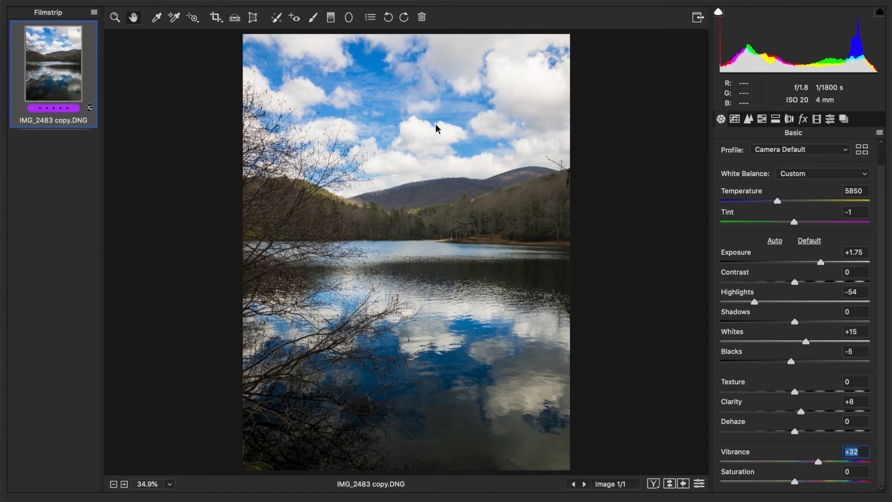
# - Lower the Blues saturation to +63
pyautogui.click(762, 119)
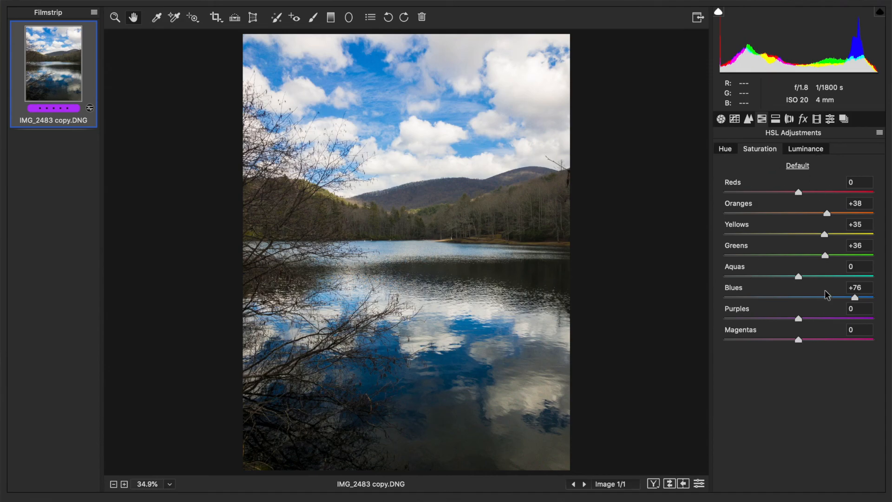
pyautogui.click(840, 297)
pyautogui.moveTo(843, 297); pyautogui.dragTo(845, 300)
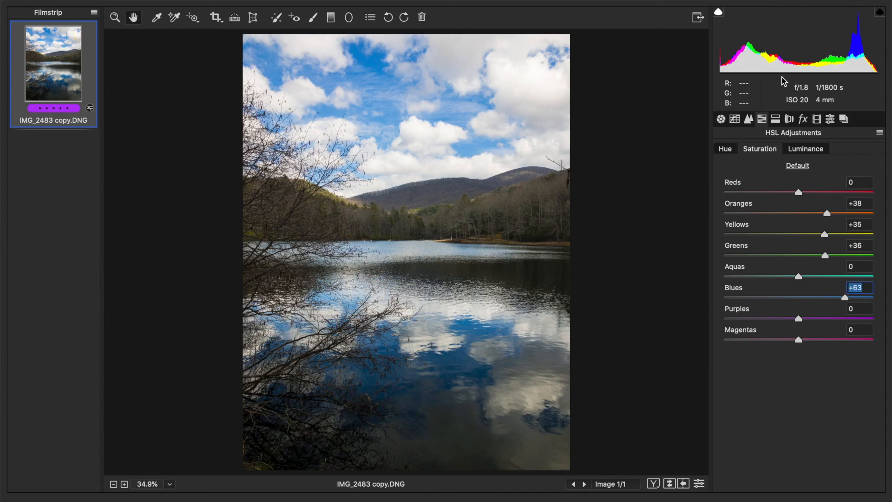
# - Raise the Contrast to +13 and the Shadows to +15 in the Basic panel
pyautogui.click(721, 119)
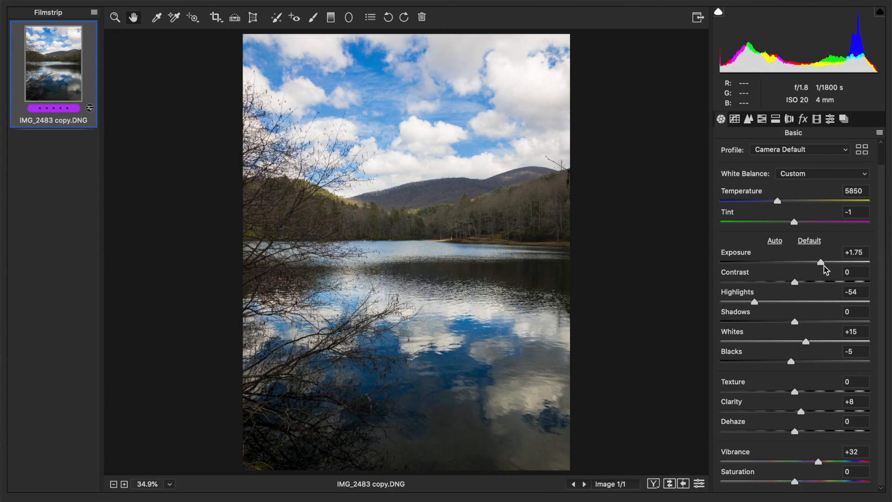
pyautogui.click(803, 283)
pyautogui.moveTo(803, 283); pyautogui.dragTo(805, 283)
pyautogui.click(806, 323)
pyautogui.moveTo(807, 322); pyautogui.dragTo(808, 324)
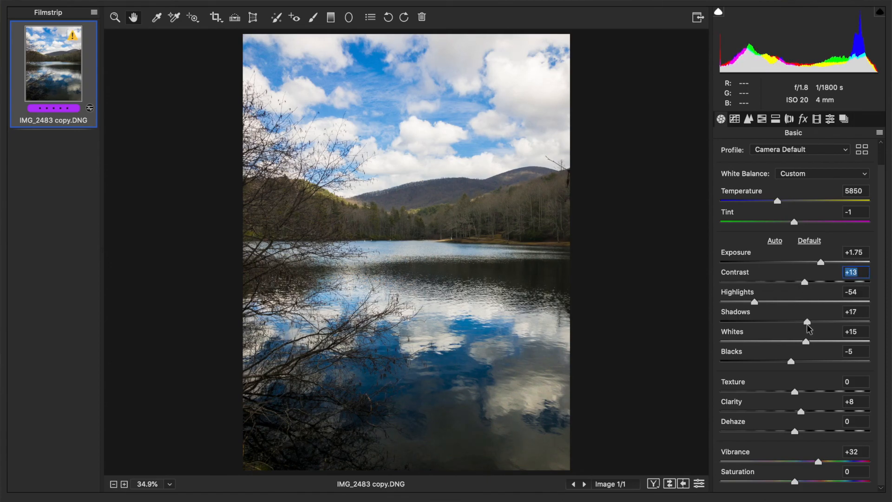
pyautogui.click(806, 324)
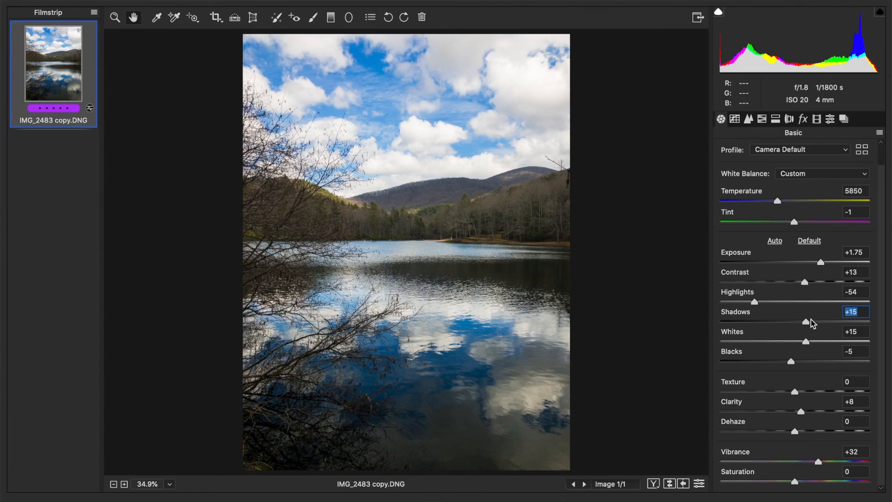
pyautogui.moveTo(807, 321); pyautogui.dragTo(806, 321)
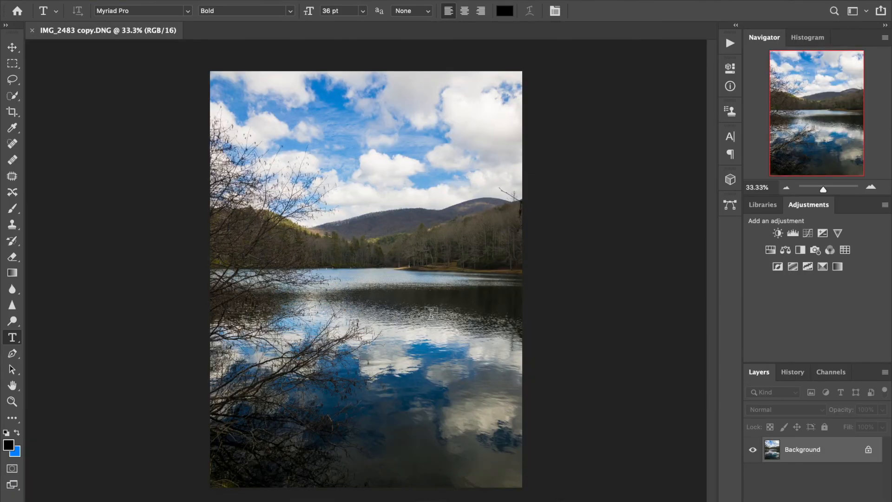
# - Add a white border by enlarging the canvas relatively by 2 inches in width and 2 inches in height
pyautogui.click(145, 0)
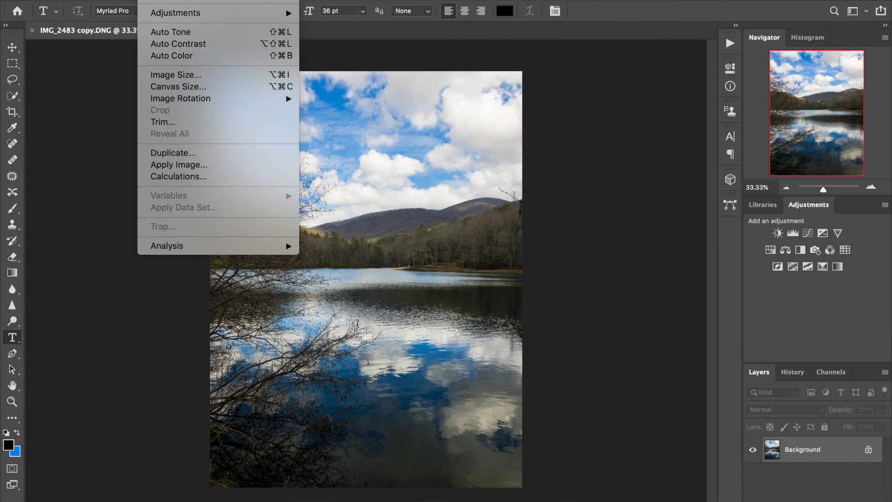
pyautogui.click(158, 87)
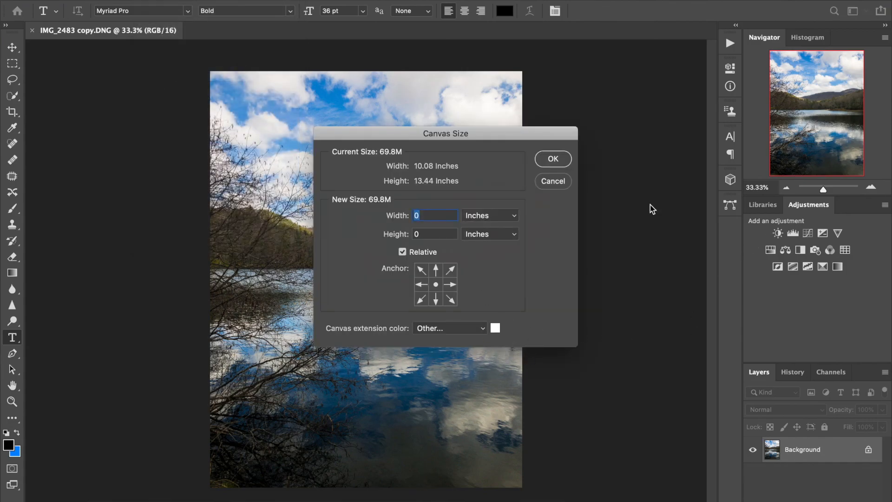
pyautogui.write('22')
pyautogui.press('Return')
pyautogui.press('f')
pyautogui.press('f')
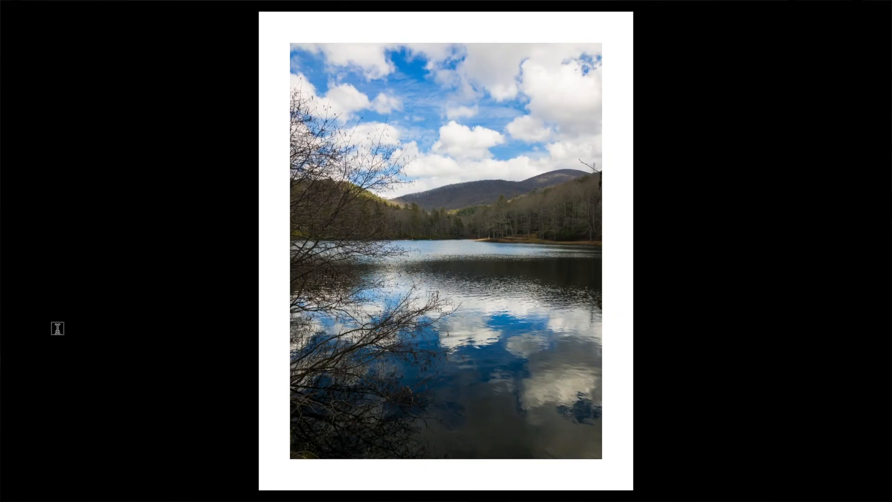